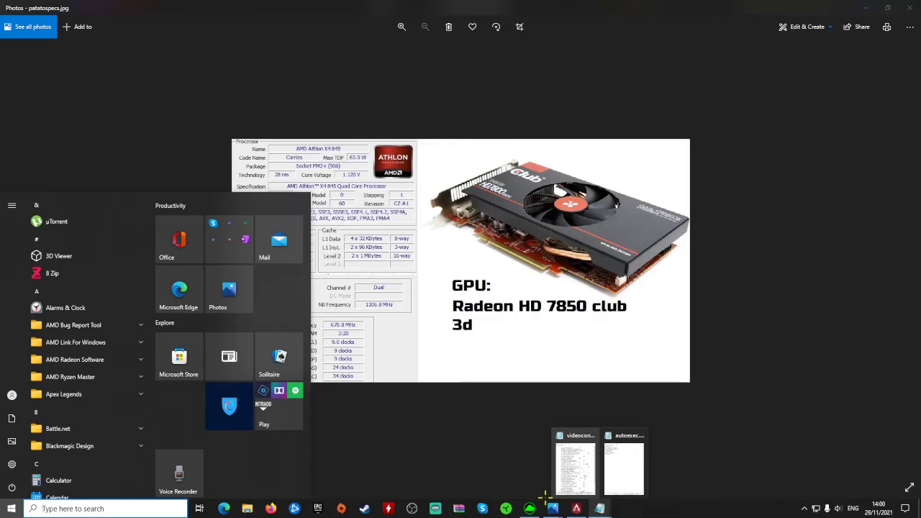
# Step: View the potatopc.jpg picture and return to the patatospecs.jpg hardware specifications picture
pyautogui.click(508, 461)
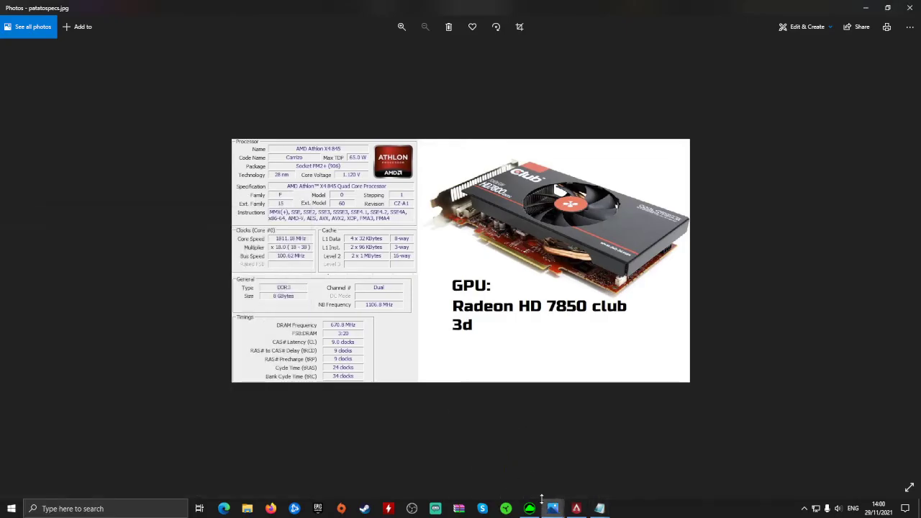
pyautogui.moveTo(555, 497)
pyautogui.click(580, 461)
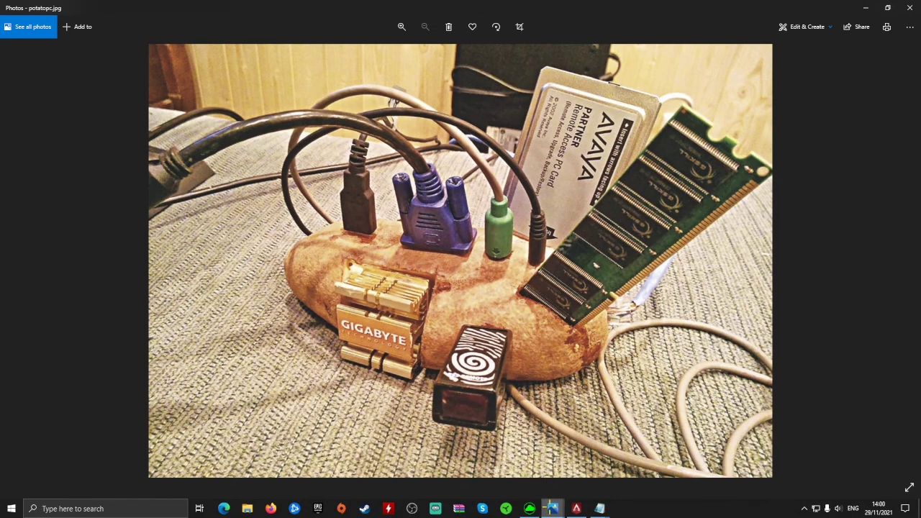
pyautogui.moveTo(549, 503)
pyautogui.click(511, 466)
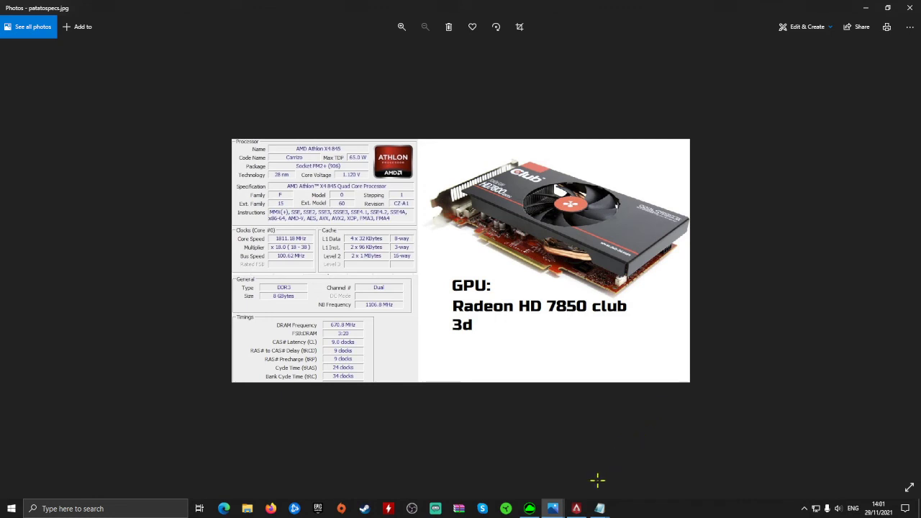
# Step: View the open videoconfig2.txt file in Notepad, put it away, and bring up the autoexec file
pyautogui.moveTo(599, 508)
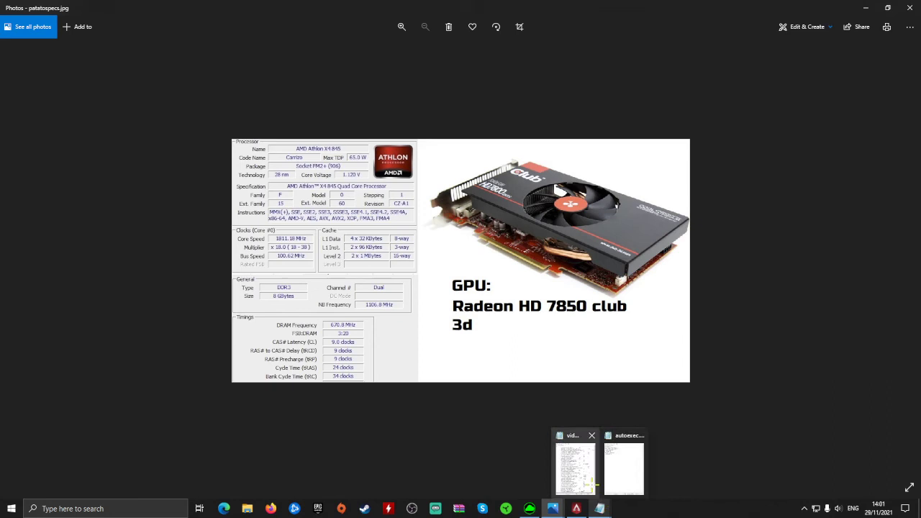
pyautogui.click(588, 481)
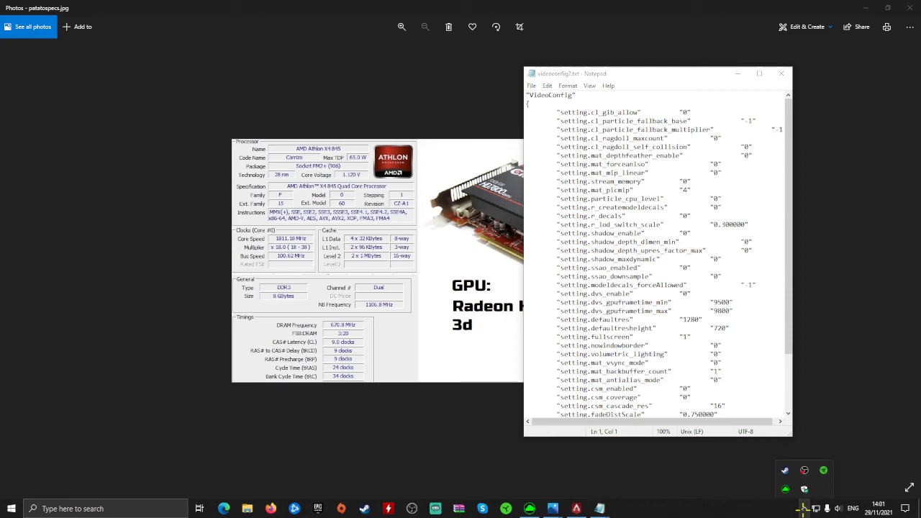
pyautogui.click(685, 486)
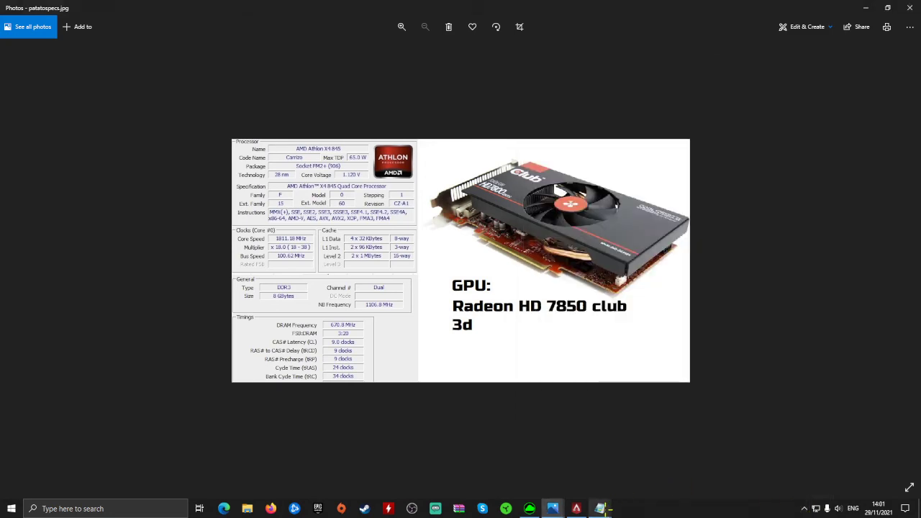
pyautogui.moveTo(611, 504)
pyautogui.click(617, 488)
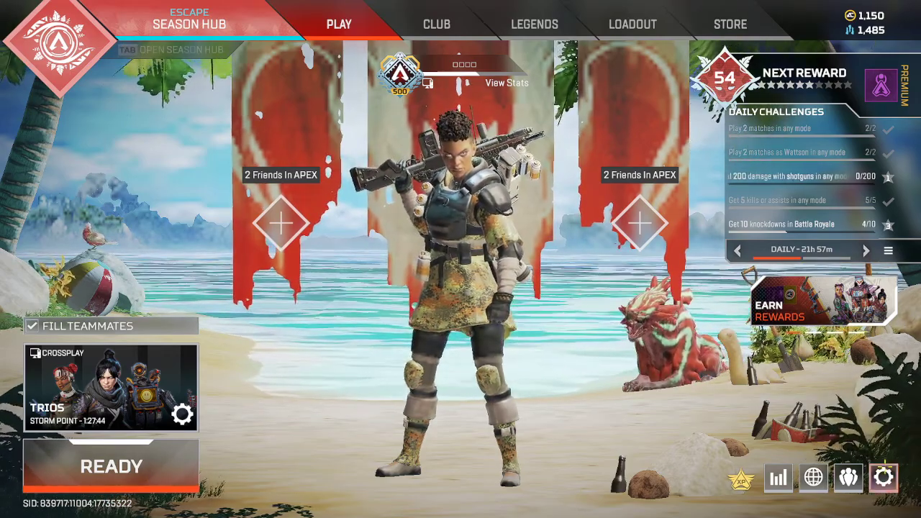
# Step: Open the Apex Legends video settings and review all options from Display Mode down to Ragdolls
pyautogui.press('Escape')
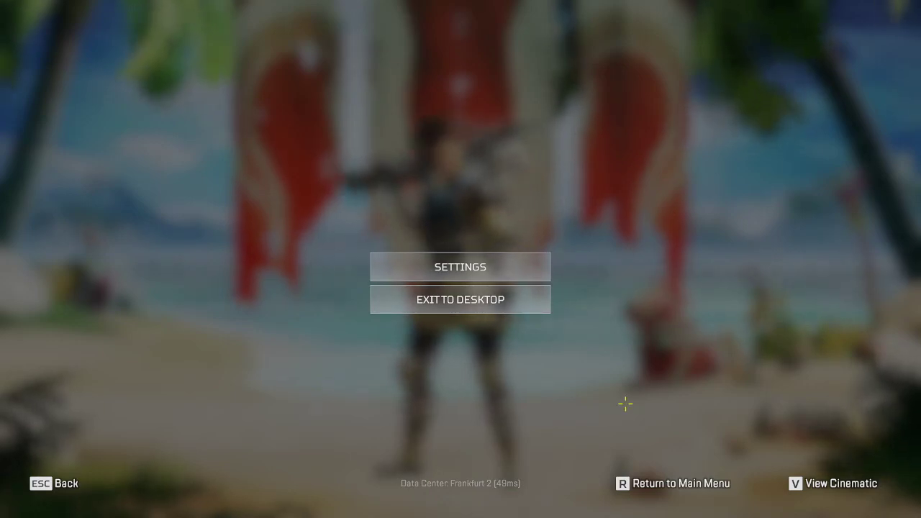
pyautogui.click(507, 269)
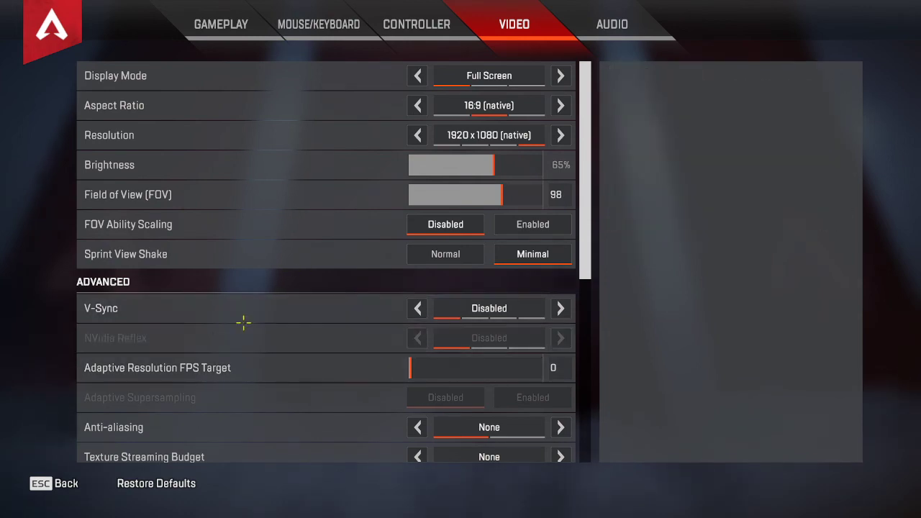
pyautogui.scroll(-10, 243, 324)
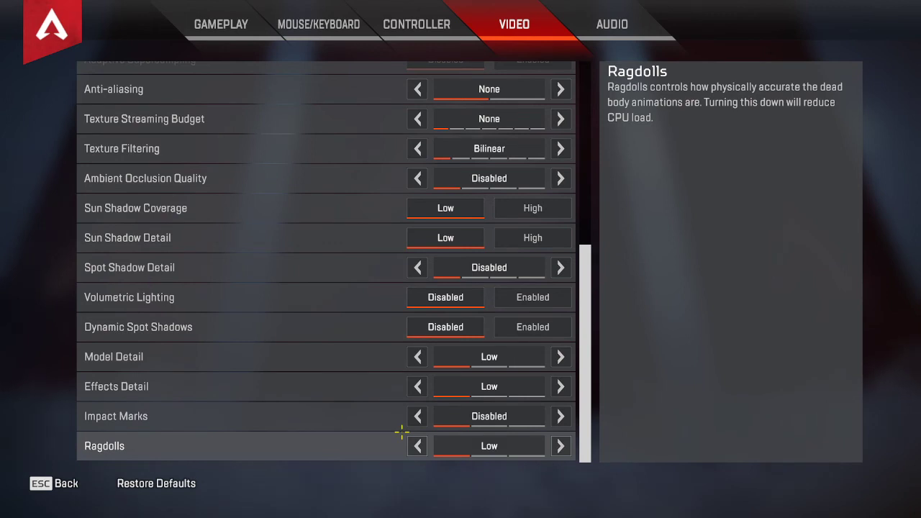
pyautogui.scroll(3, 401, 428)
pyautogui.scroll(-1, 399, 424)
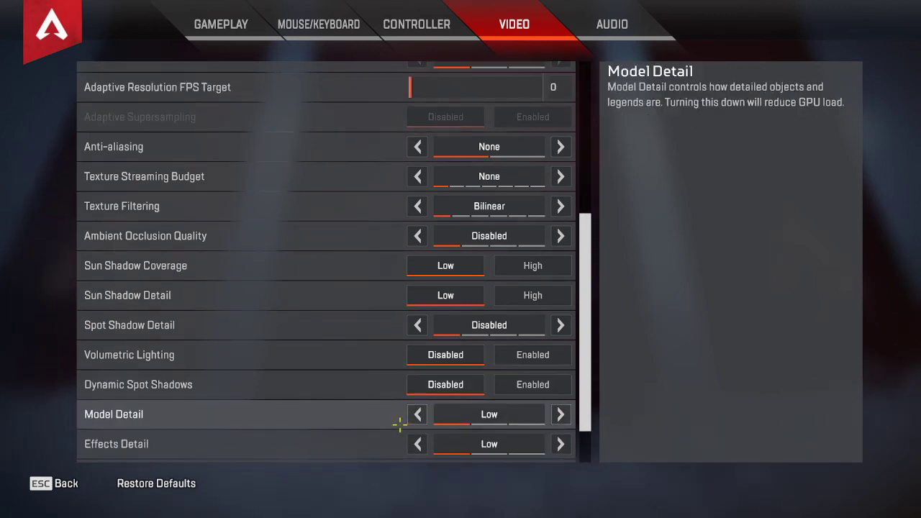
pyautogui.scroll(3, 400, 425)
pyautogui.scroll(-1, 394, 421)
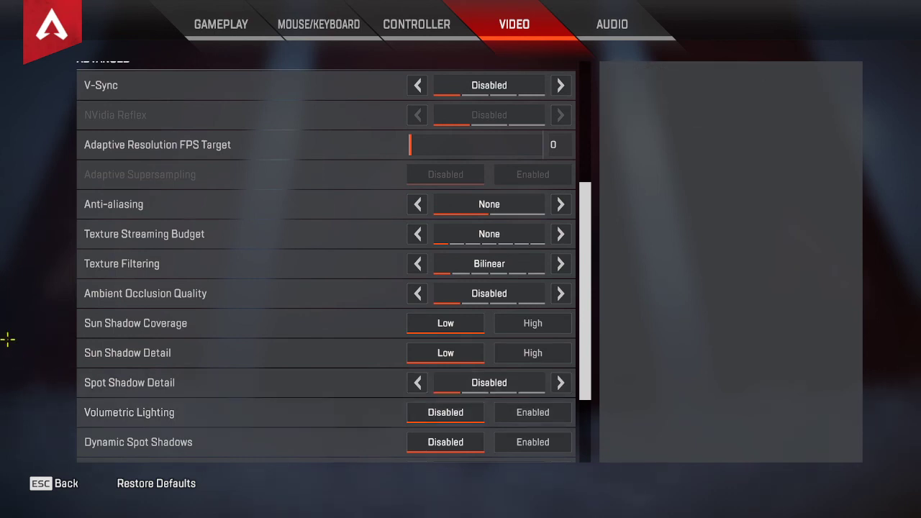
pyautogui.scroll(2, 33, 297)
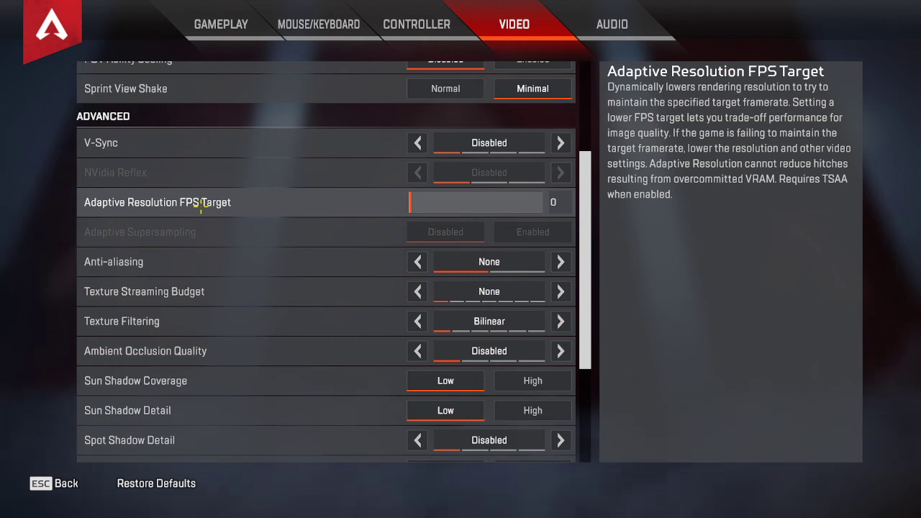
pyautogui.scroll(5, 39, 206)
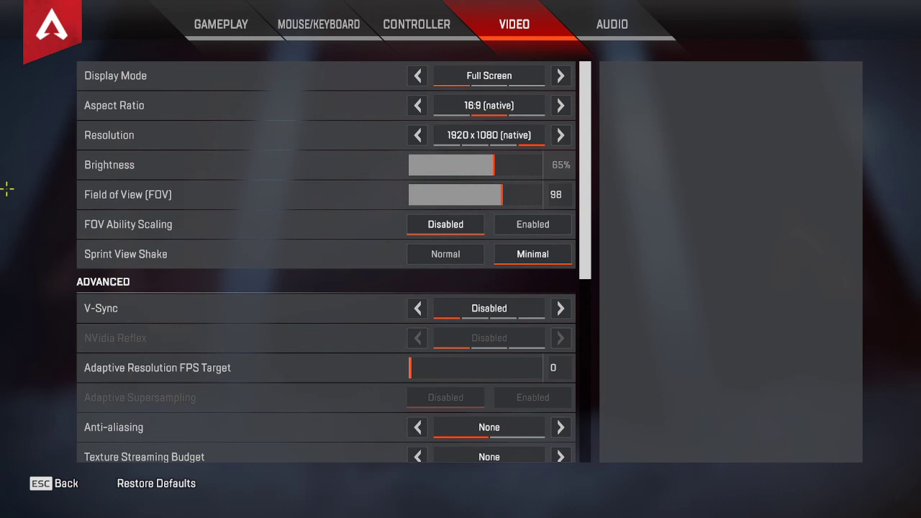
# Step: Try an Adaptive Resolution FPS Target of 35, reset it to 0, and leave Anti-aliasing at None
pyautogui.scroll(-2, 5, 316)
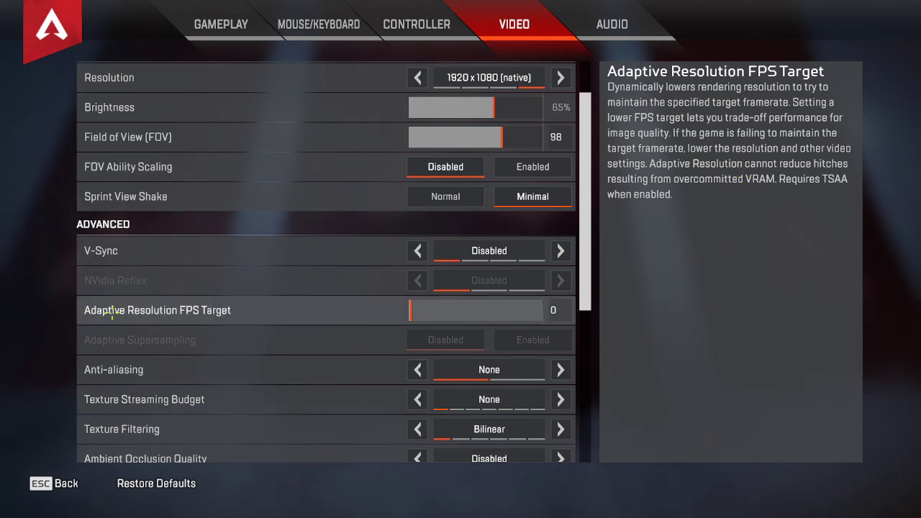
pyautogui.click(456, 311)
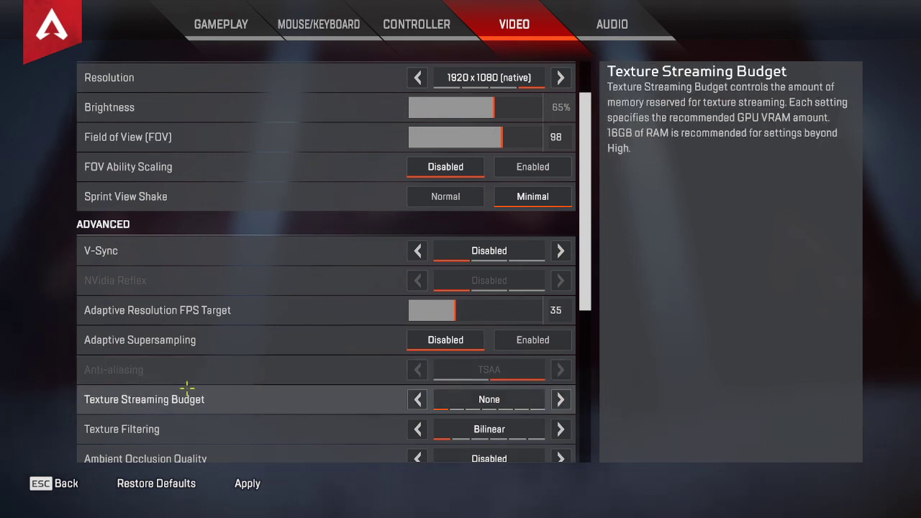
pyautogui.moveTo(417, 308); pyautogui.dragTo(401, 308)
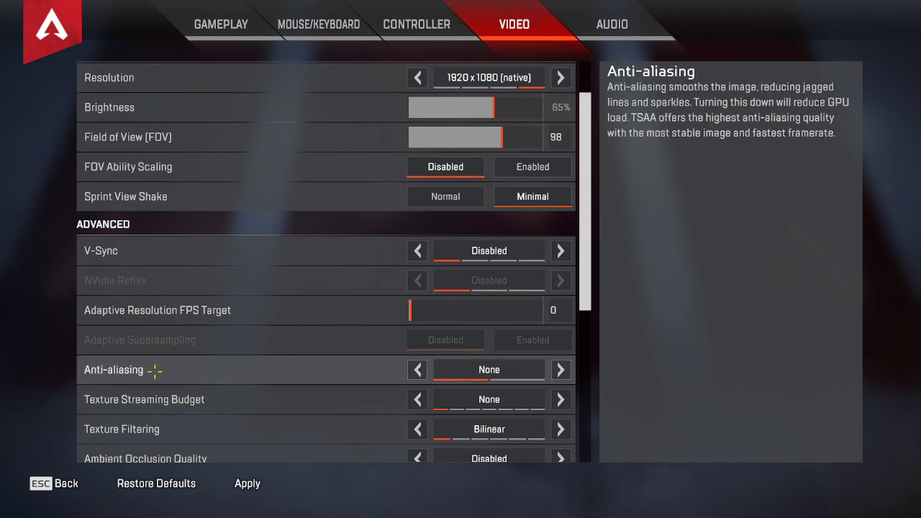
pyautogui.click(559, 369)
pyautogui.click(461, 370)
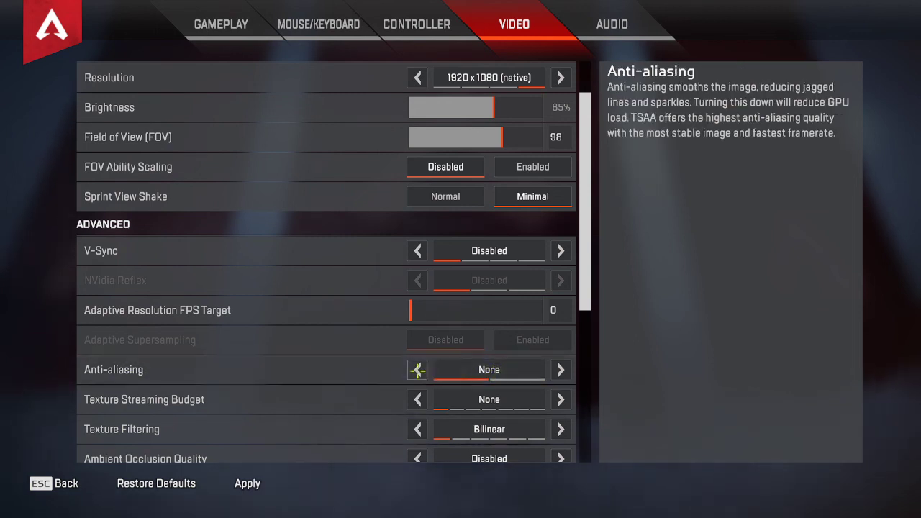
# Step: Lower the Resolution to 1280 x 720
pyautogui.scroll(2, 21, 380)
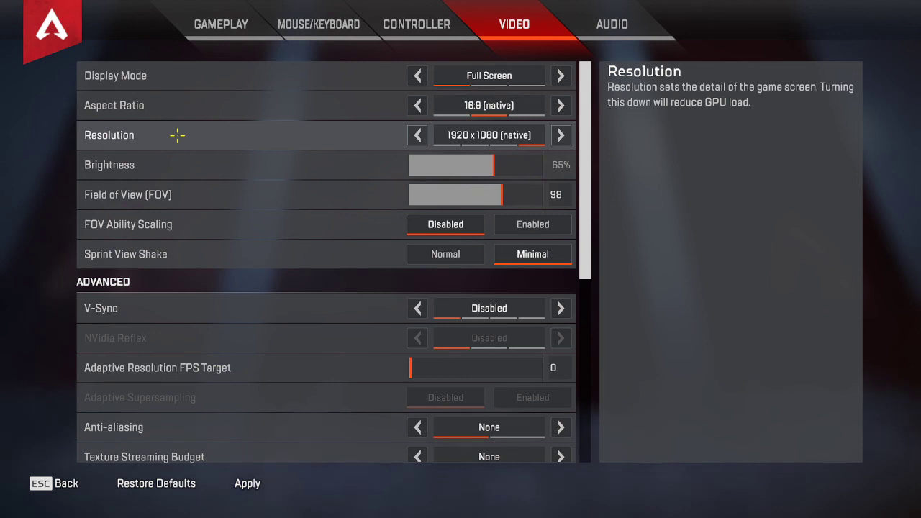
pyautogui.click(416, 136)
pyautogui.click(417, 136)
pyautogui.click(417, 136)
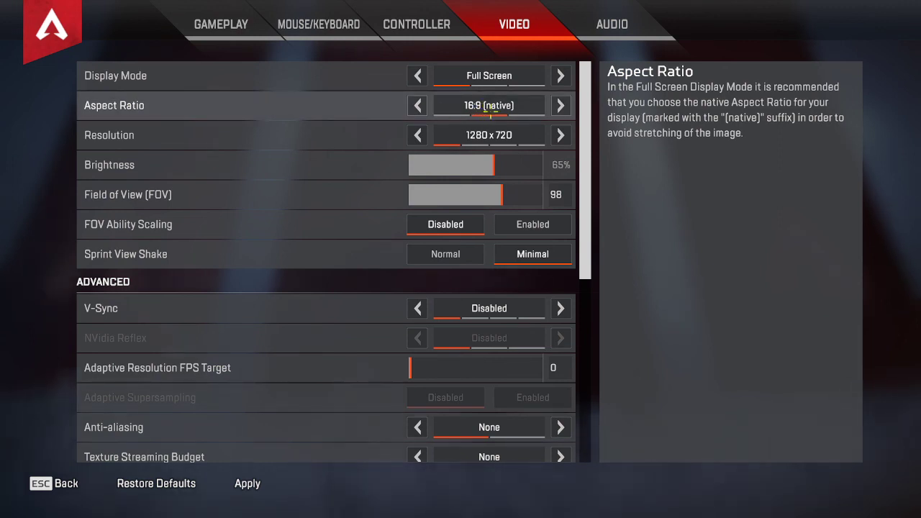
# Step: Try the 4:3 and 5:4 Aspect Ratio at 1024 x 768, and return to 16:9 (native) at 1280 x 720
pyautogui.click(417, 106)
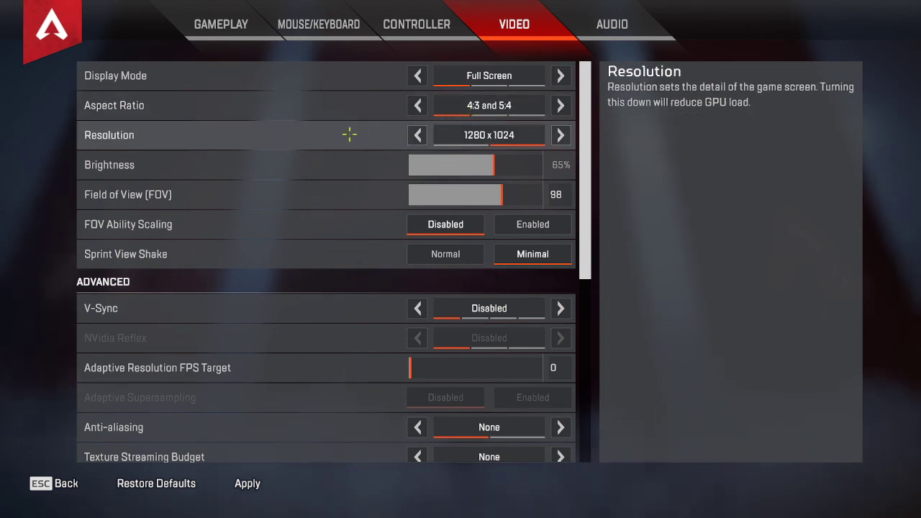
pyautogui.click(417, 135)
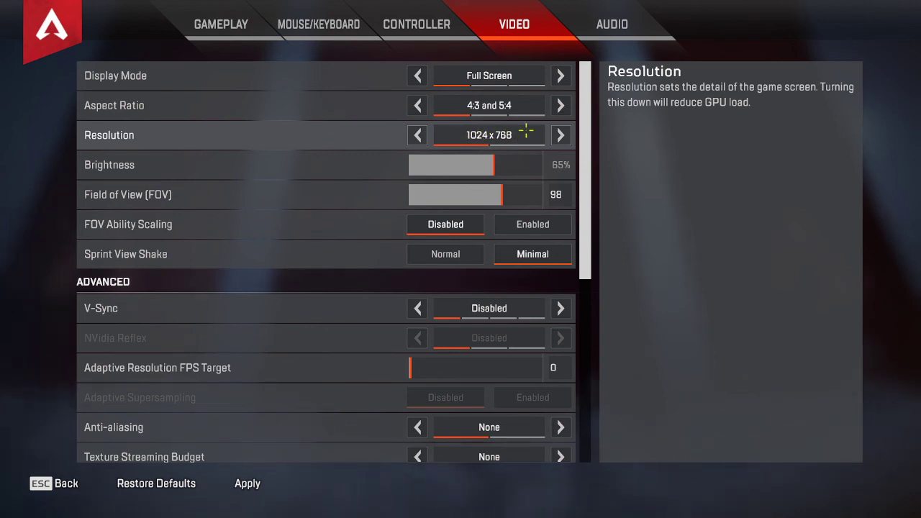
pyautogui.click(560, 105)
pyautogui.click(417, 135)
pyautogui.click(418, 135)
pyautogui.click(417, 135)
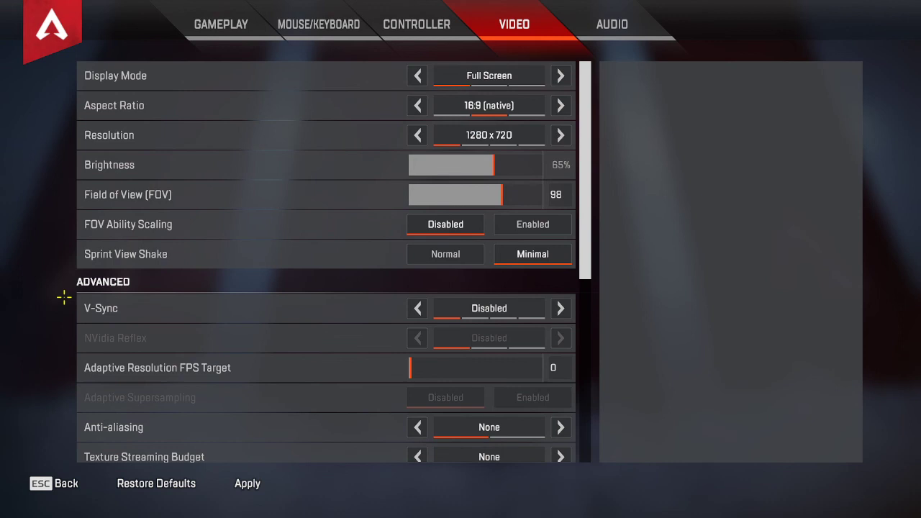
# Step: Raise the Texture Streaming Budget to Low (2-3 GB VRAM)
pyautogui.scroll(-4, 26, 293)
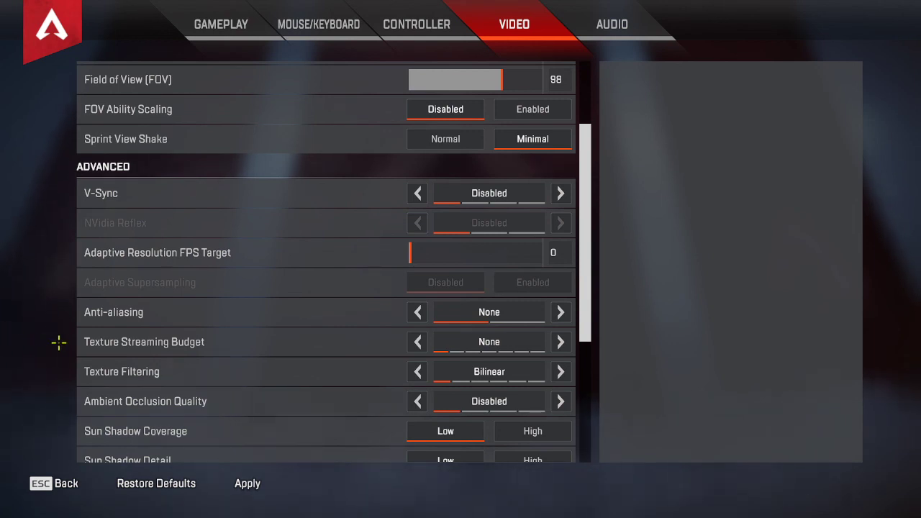
pyautogui.moveTo(115, 343)
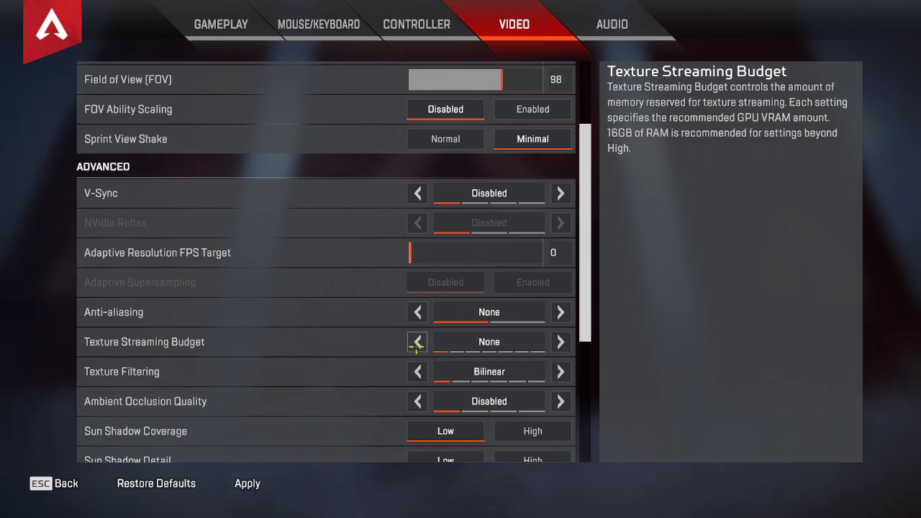
pyautogui.click(560, 342)
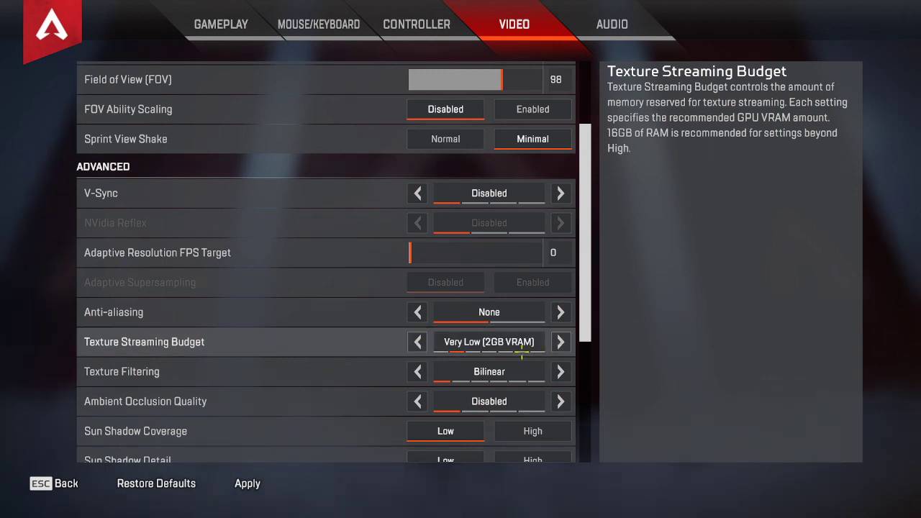
pyautogui.click(559, 342)
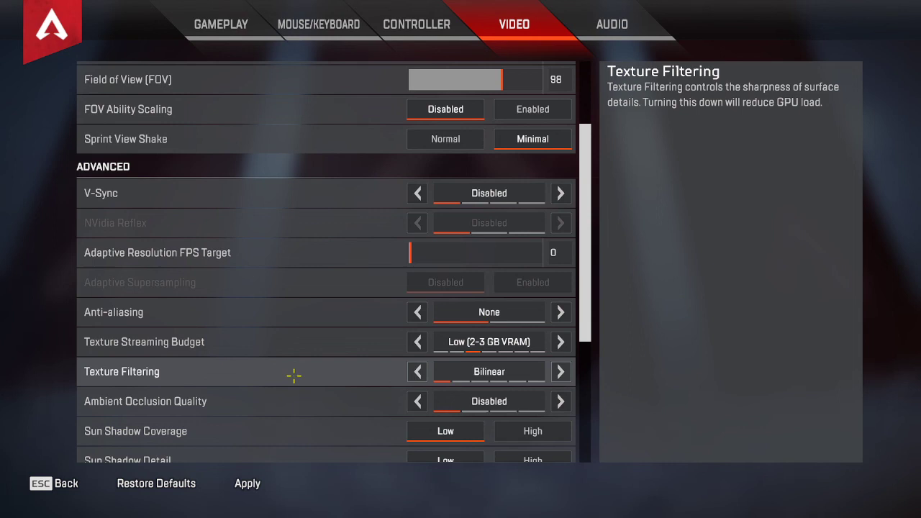
# Step: Try Trilinear Texture Filtering and set it back to Bilinear
pyautogui.click(561, 371)
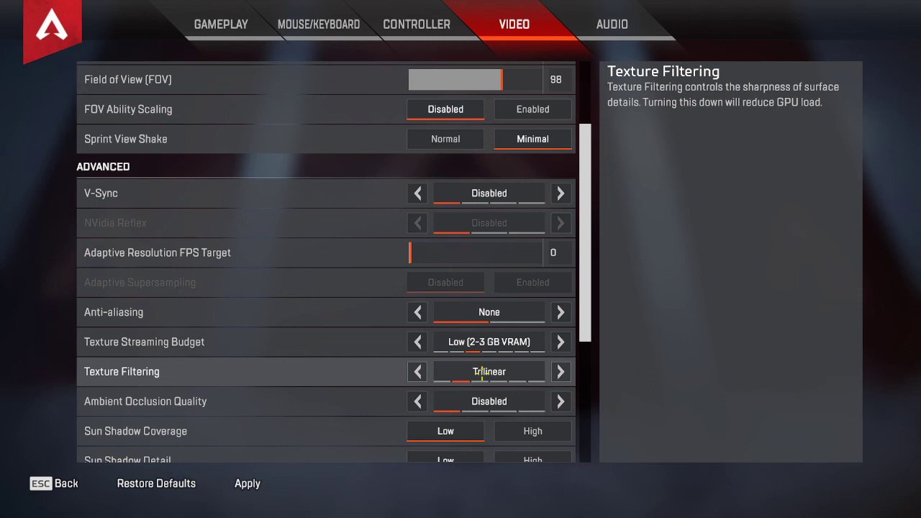
pyautogui.click(430, 372)
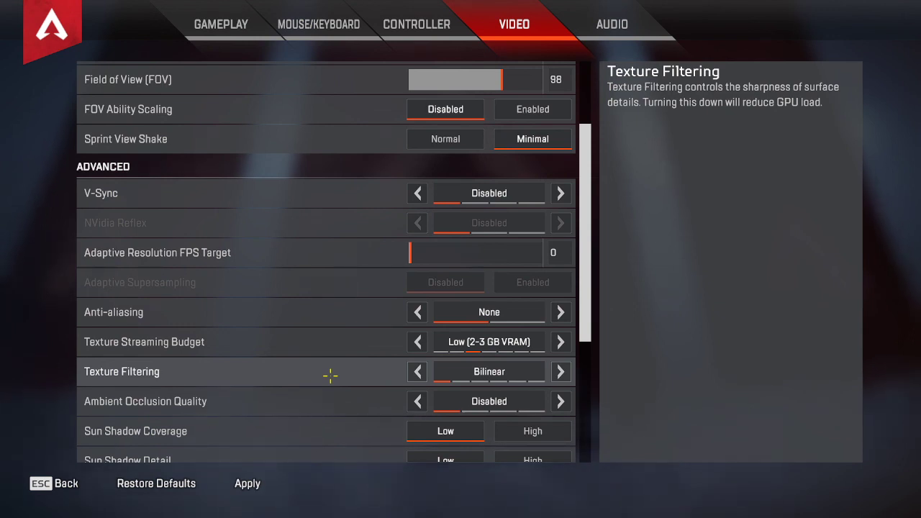
# Step: Leave the video settings and discard the unapplied changes
pyautogui.scroll(-1, 330, 375)
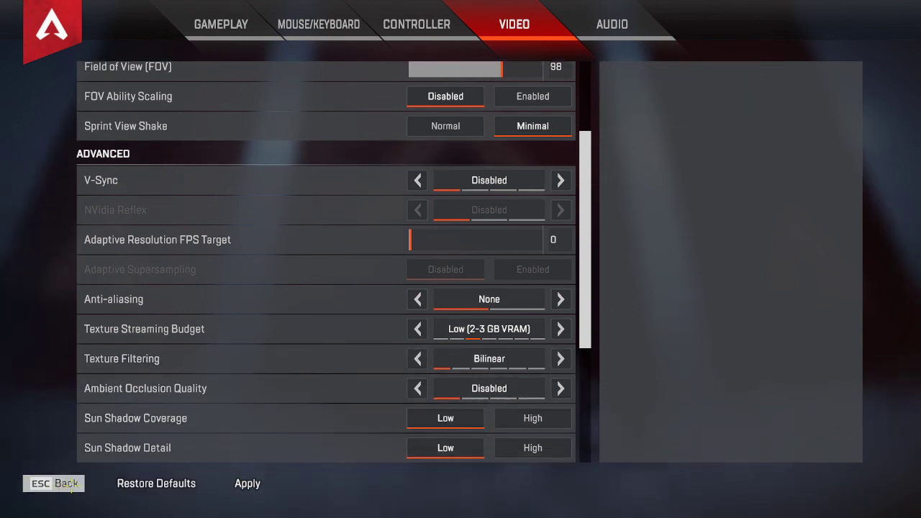
pyautogui.click(52, 485)
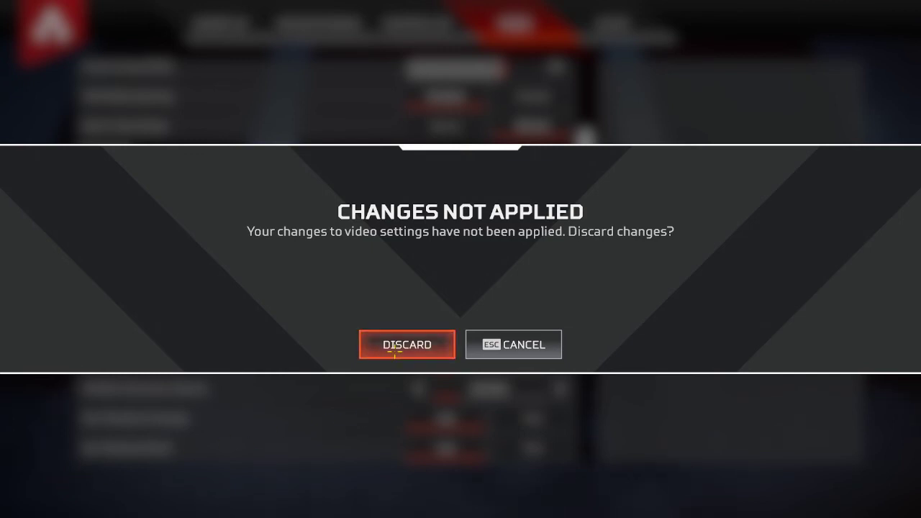
pyautogui.click(364, 346)
# Step: Choose Firing Range as the game mode and ready up to start matchmaking
pyautogui.click(137, 405)
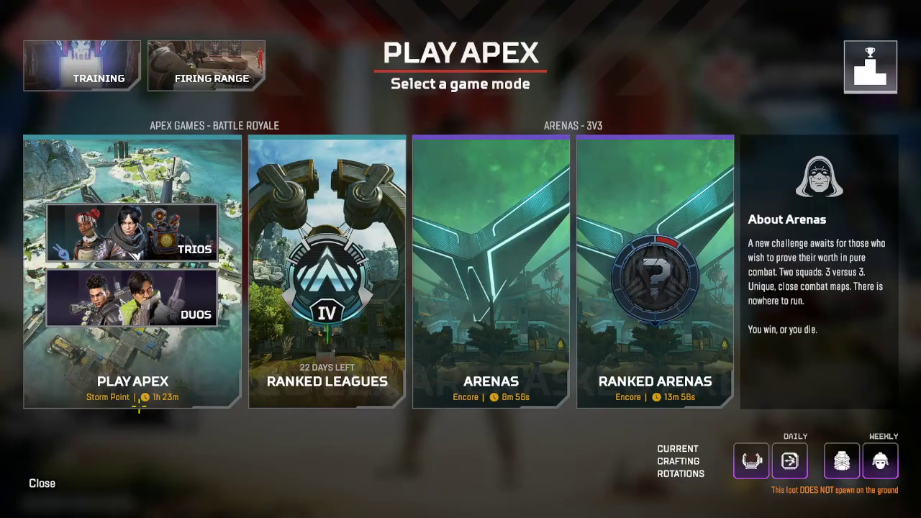
pyautogui.click(206, 65)
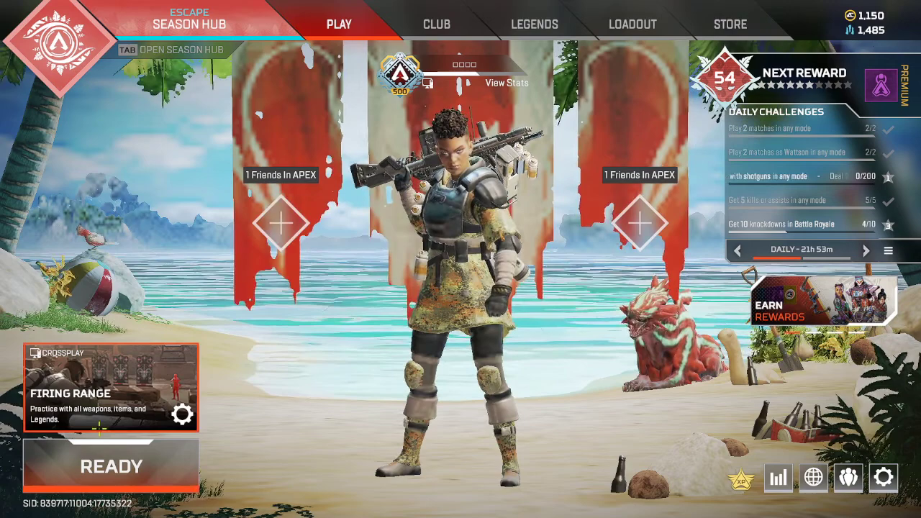
pyautogui.click(87, 471)
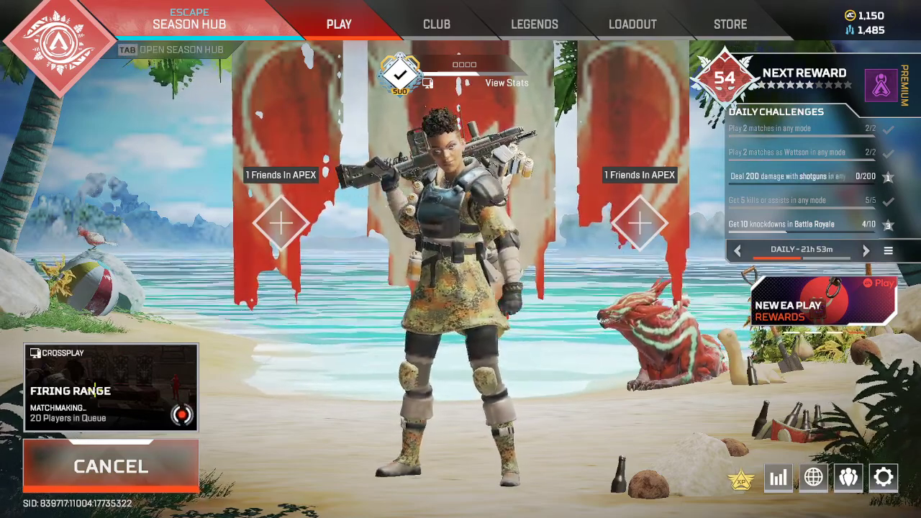
# Step: Cancel the Firing Range matchmaking and reopen the game mode selection
pyautogui.click(110, 467)
pyautogui.click(96, 403)
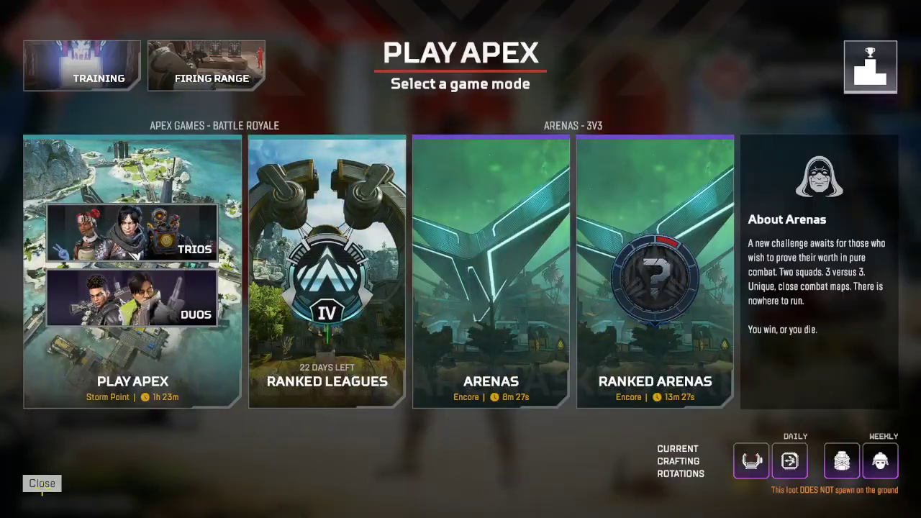
# Step: Close the game mode selection and ready up to load into the Firing Range
pyautogui.click(41, 484)
pyautogui.click(128, 487)
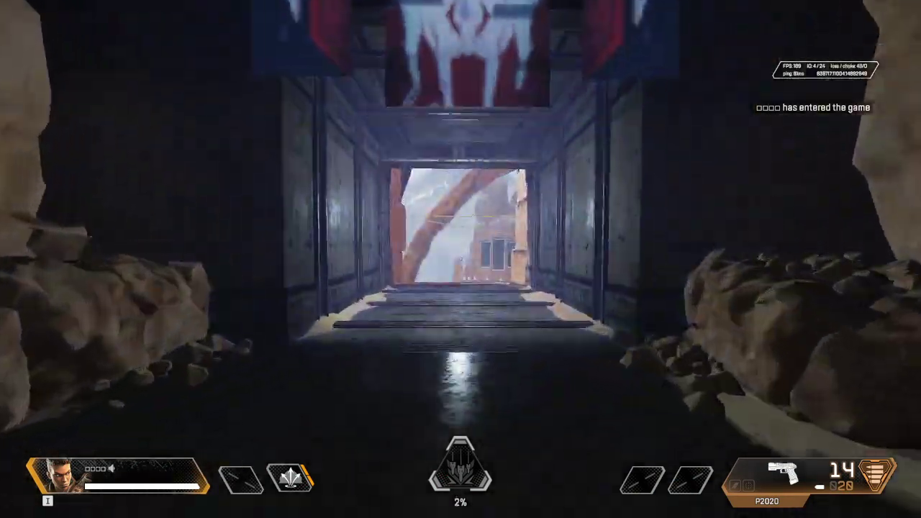
# Step: Run out of the spawn tunnel and down the sandy slope to the grenades on the weapon platform
pyautogui.press('w')
pyautogui.press('space')
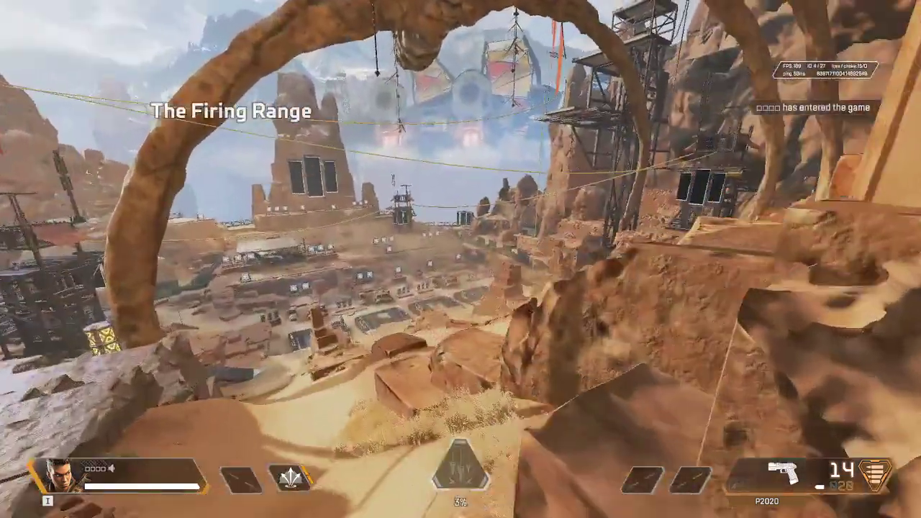
pyautogui.press('w')
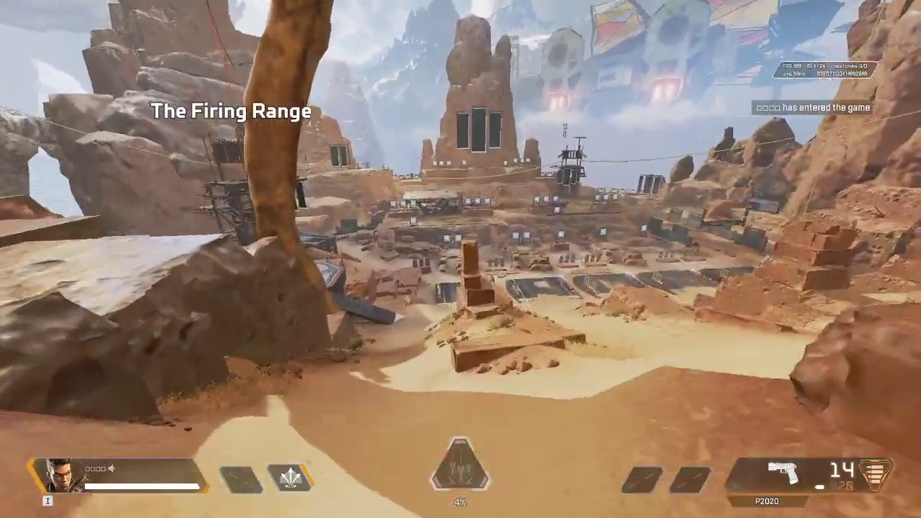
pyautogui.press('w')
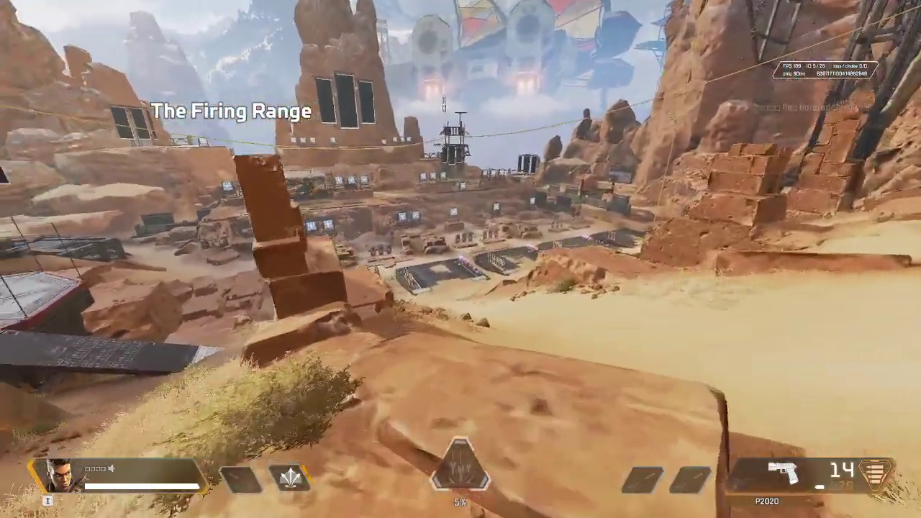
pyautogui.press('w')
pyautogui.press('w')
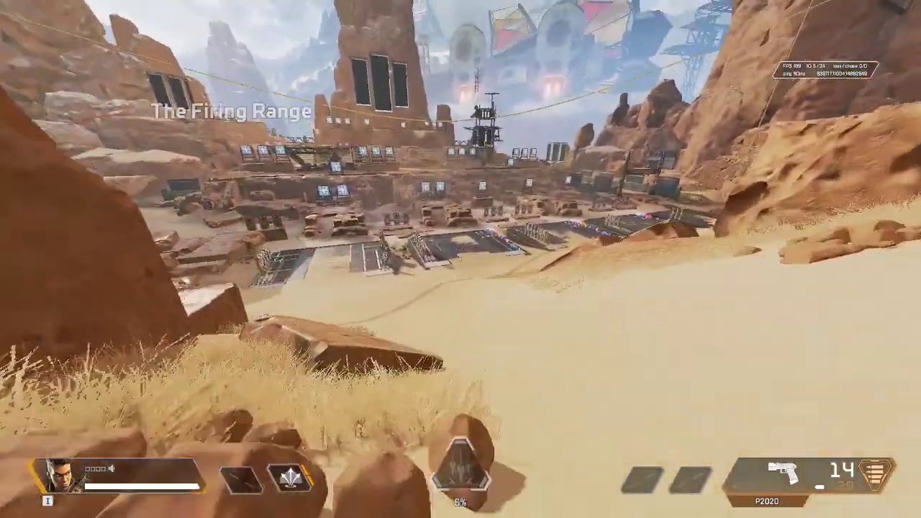
pyautogui.press('w')
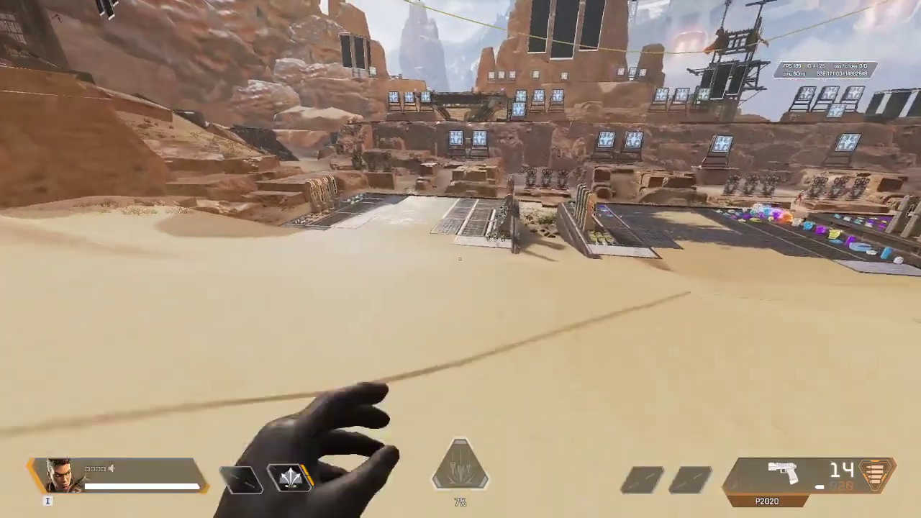
pyautogui.press('w')
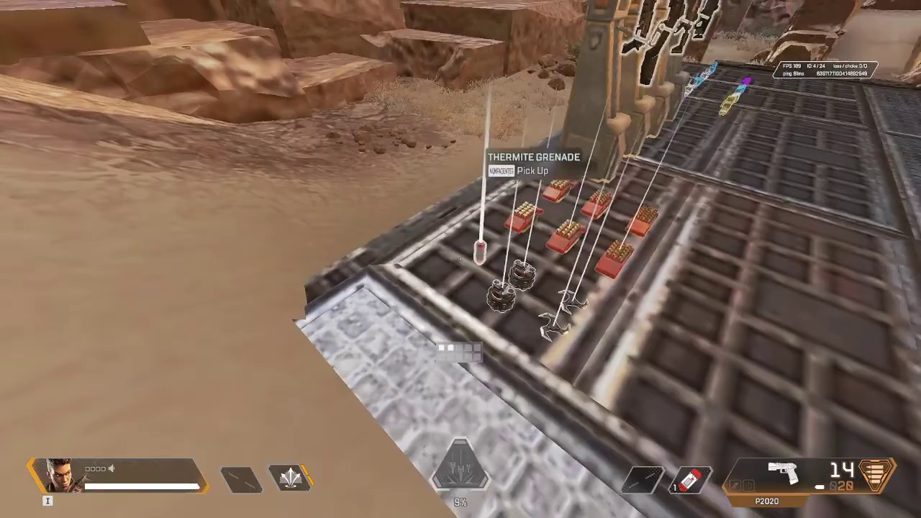
# Step: Pick up another Thermite Grenade and throw a grenade across the far edge of the platform
pyautogui.press('e')
pyautogui.press('g')
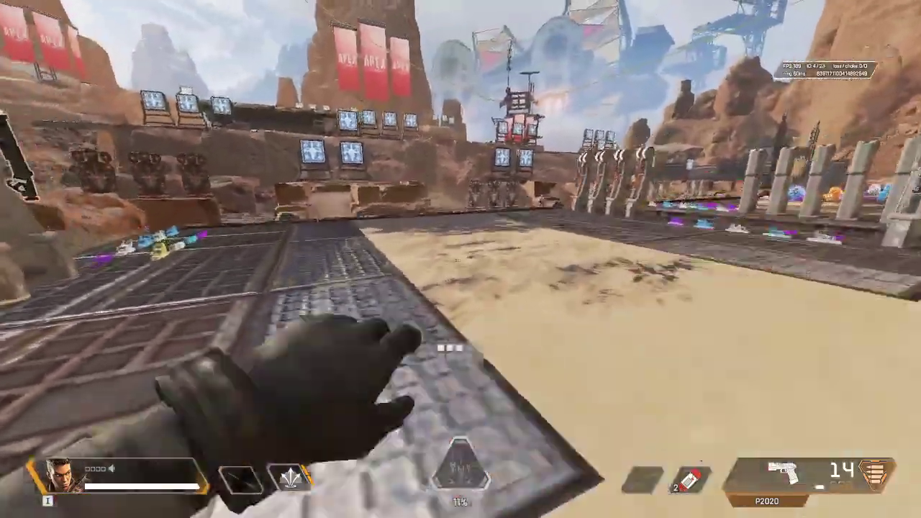
pyautogui.press('g')
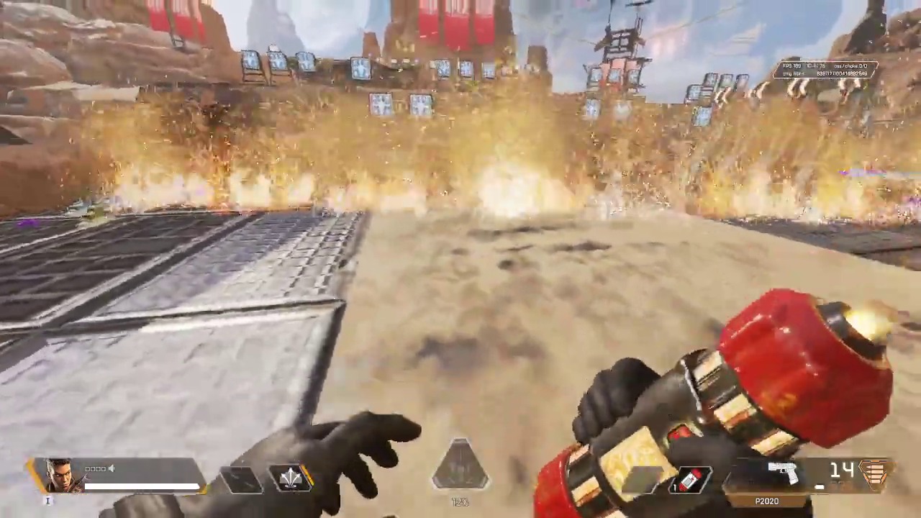
# Step: Equip the P2020 and fire Bangalore's smoke in front of the platform
pyautogui.press('1')
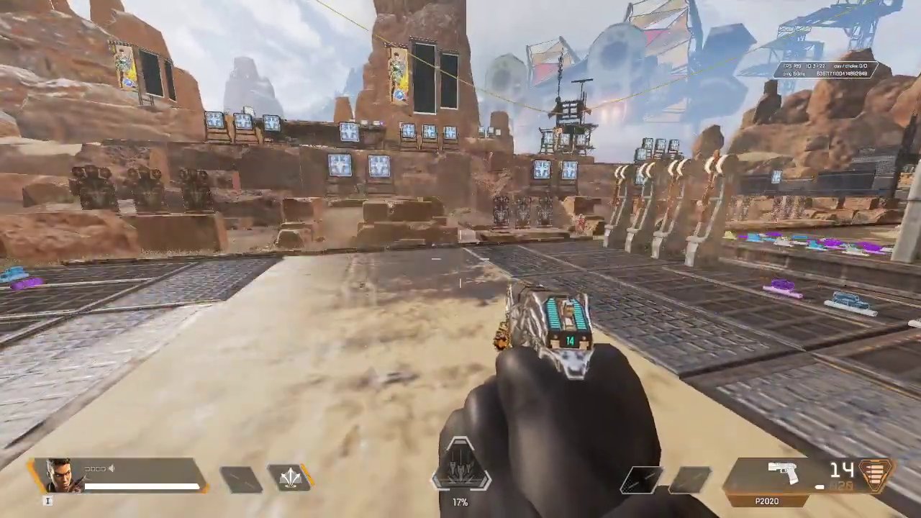
pyautogui.press('n')
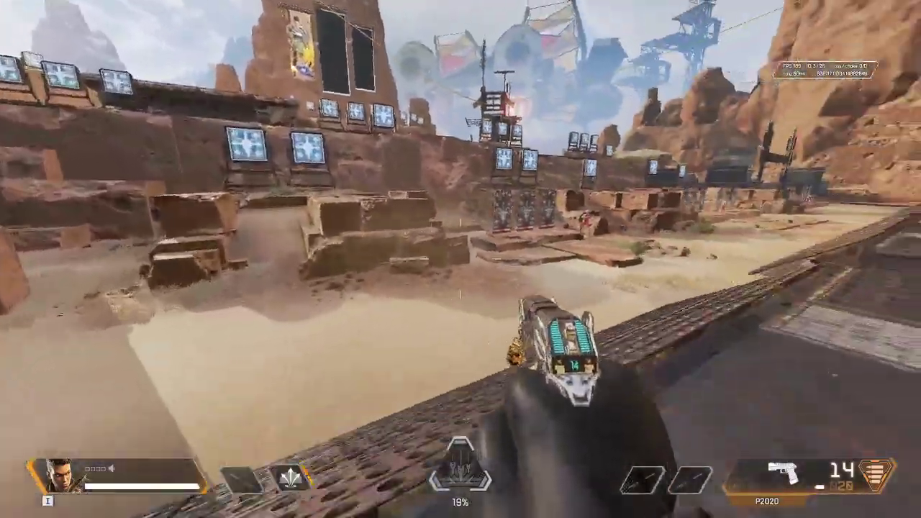
pyautogui.press('n')
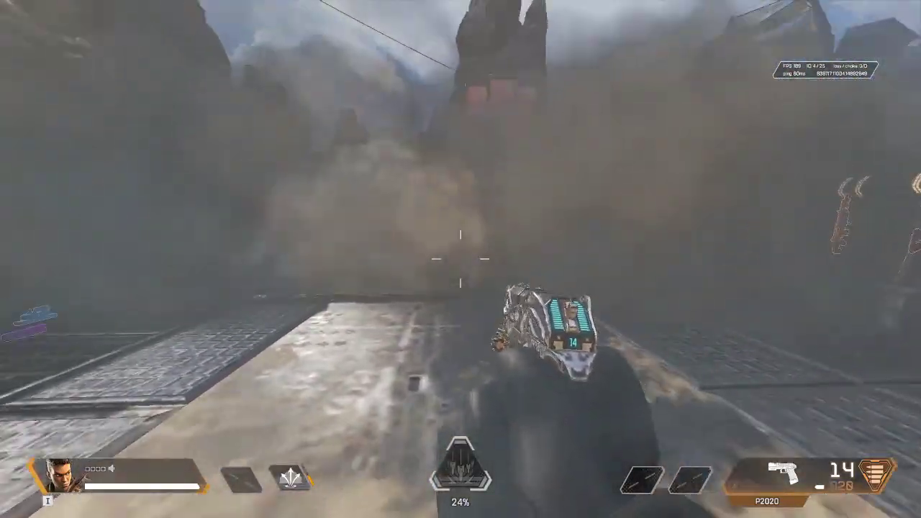
# Step: Change the legend to Caustic
pyautogui.press('Escape')
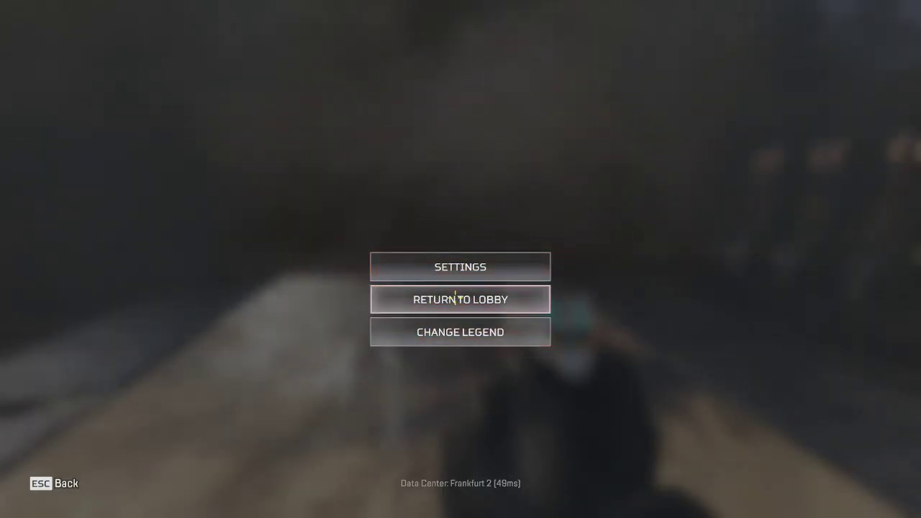
pyautogui.click(456, 332)
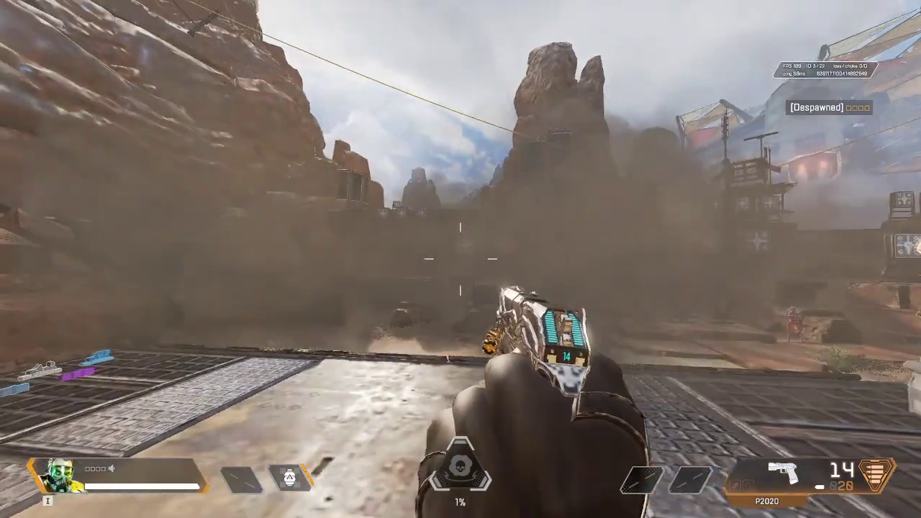
# Step: Place Caustic's gas trap on the platform, shoot it to release the gas, and move around in the cloud
pyautogui.press('w')
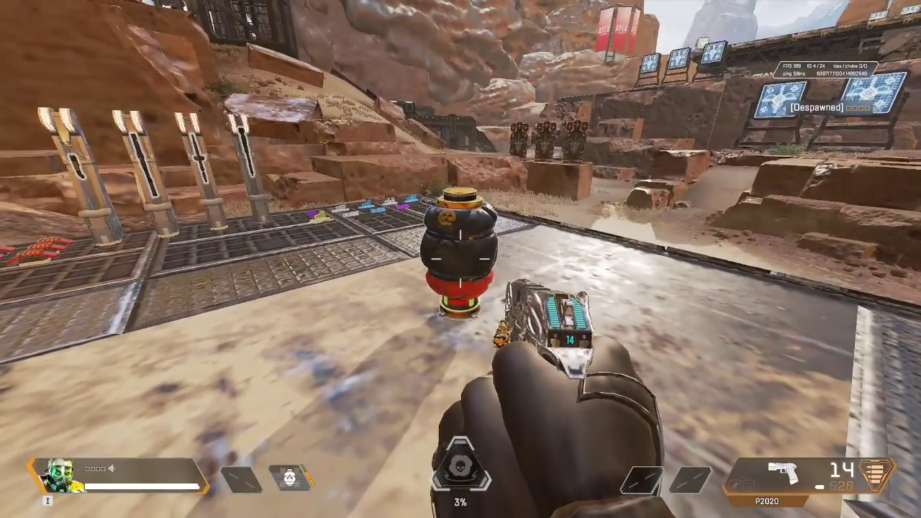
pyautogui.click(461, 259)
pyautogui.press('w')
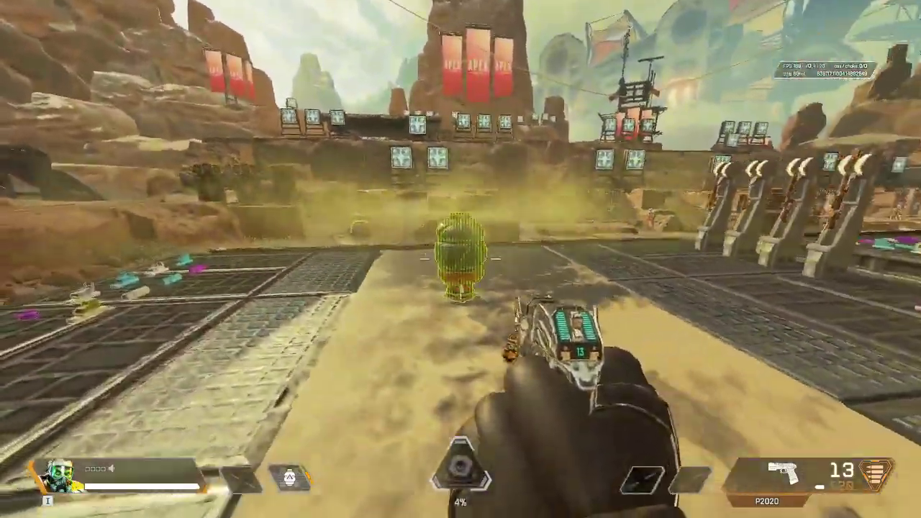
pyautogui.press('w')
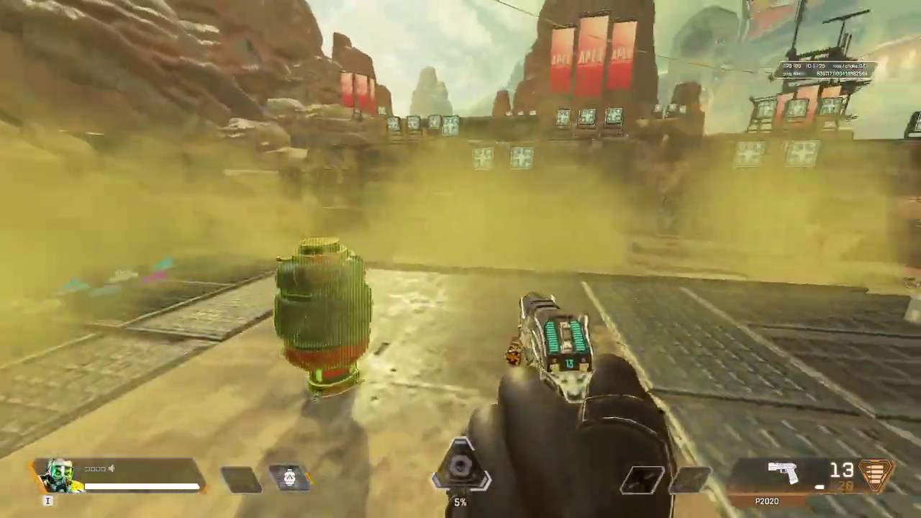
pyautogui.press('s')
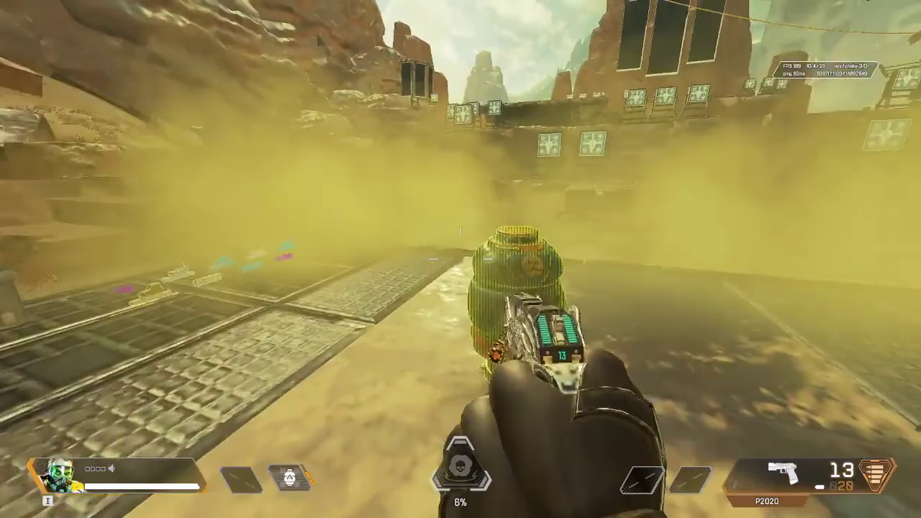
pyautogui.press('s')
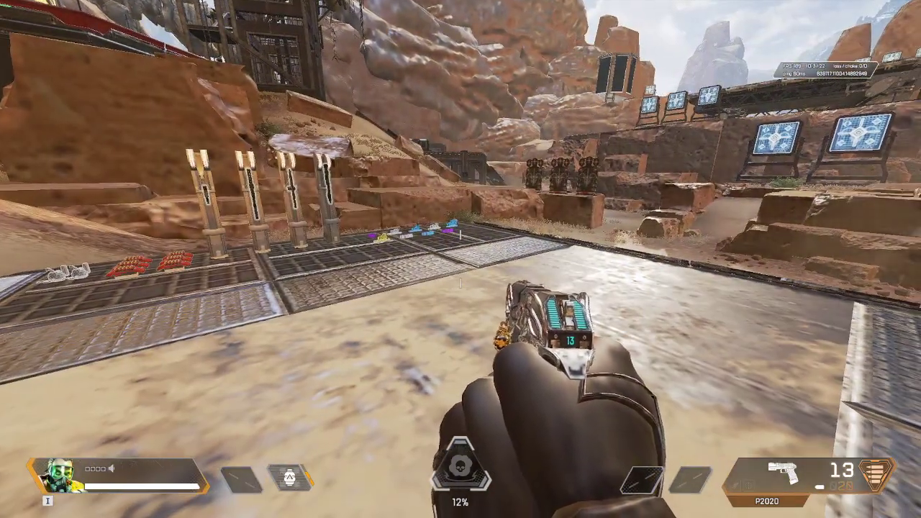
# Step: Change the legend to Revenant
pyautogui.press('Escape')
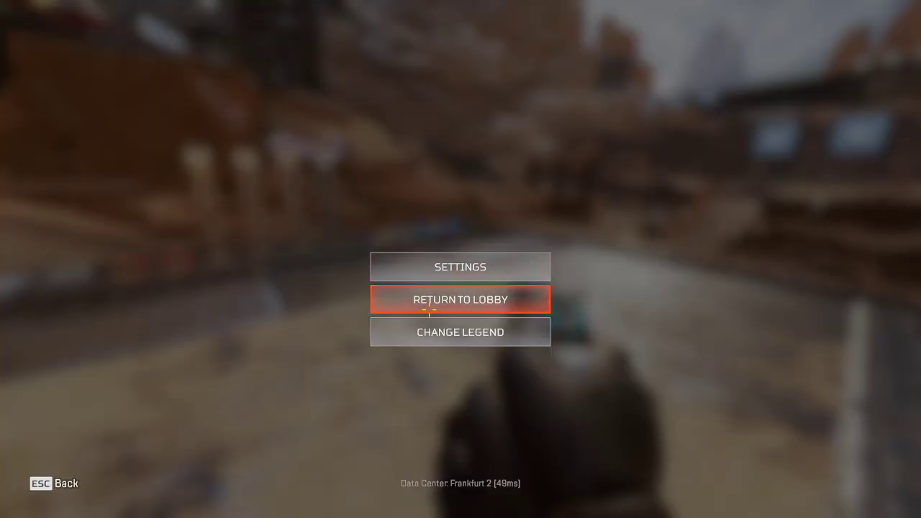
pyautogui.click(425, 339)
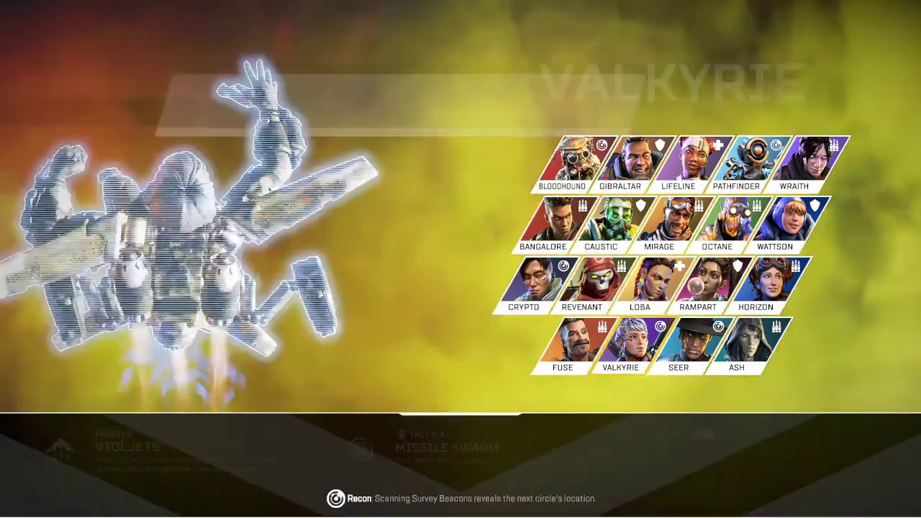
pyautogui.click(620, 345)
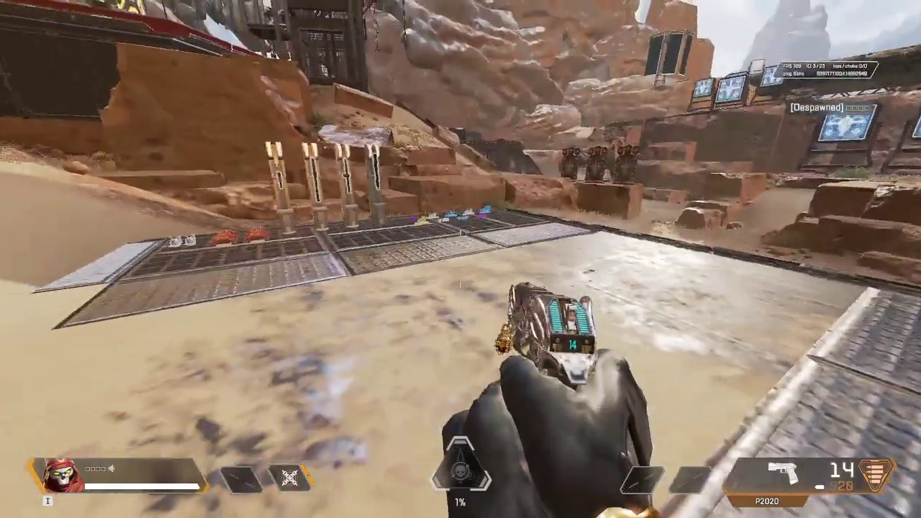
# Step: Fire the P2020, throw Revenant's Silence near the weapon racks, and move around the burning effect
pyautogui.click(461, 259)
pyautogui.press('w')
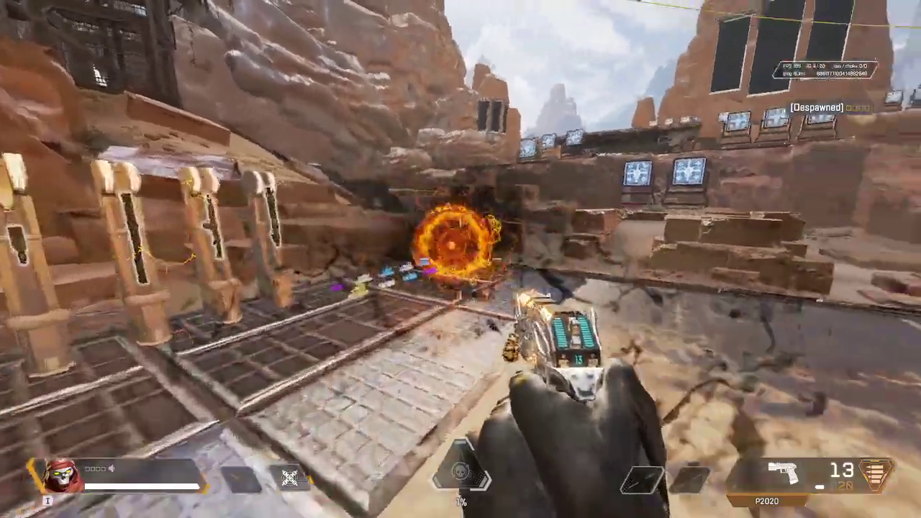
pyautogui.press('w')
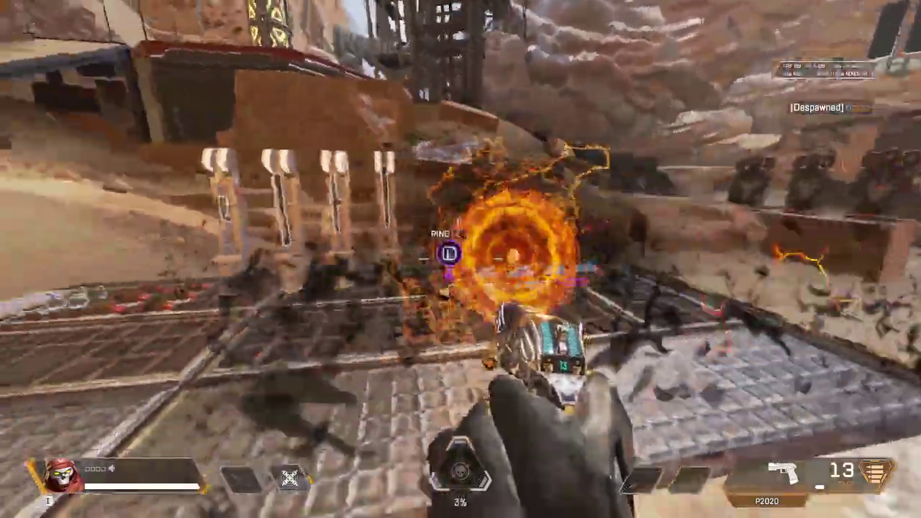
pyautogui.press('w')
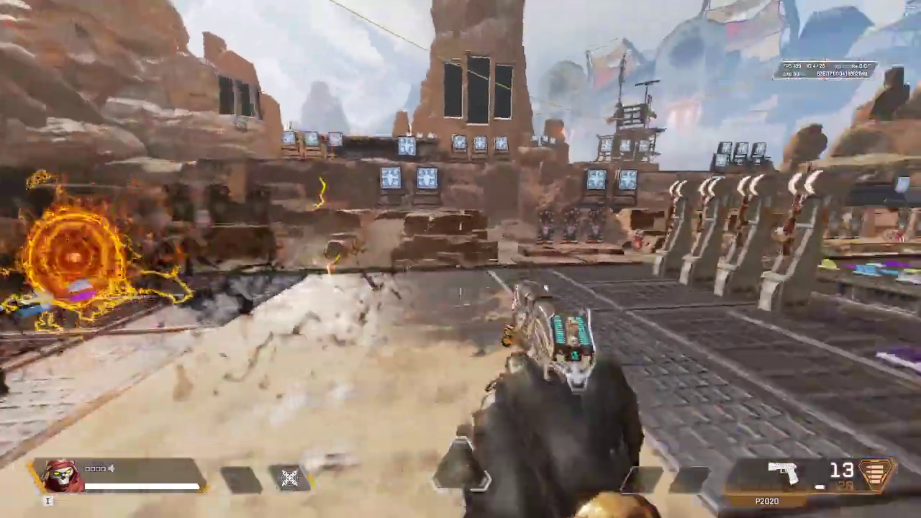
# Step: Run up to the standing targets, reload the P2020, and return across the item platforms
pyautogui.press('w')
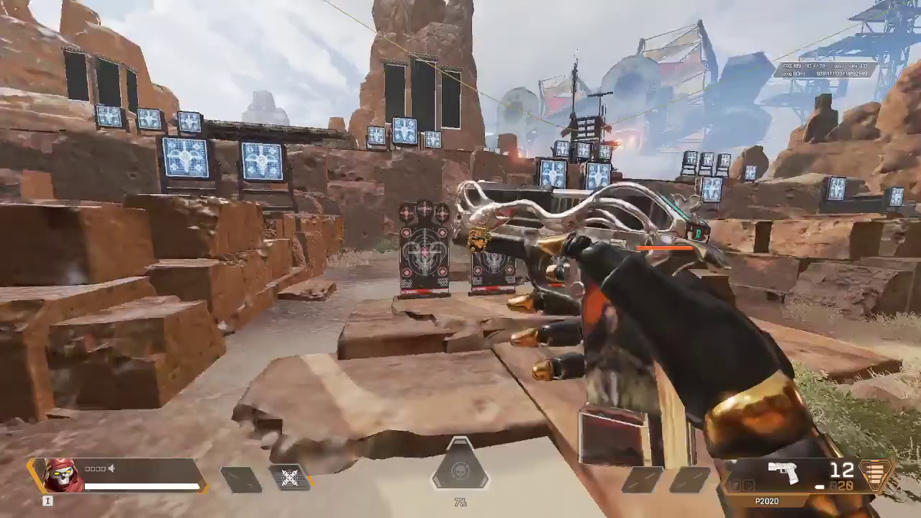
pyautogui.press('w')
pyautogui.press('r')
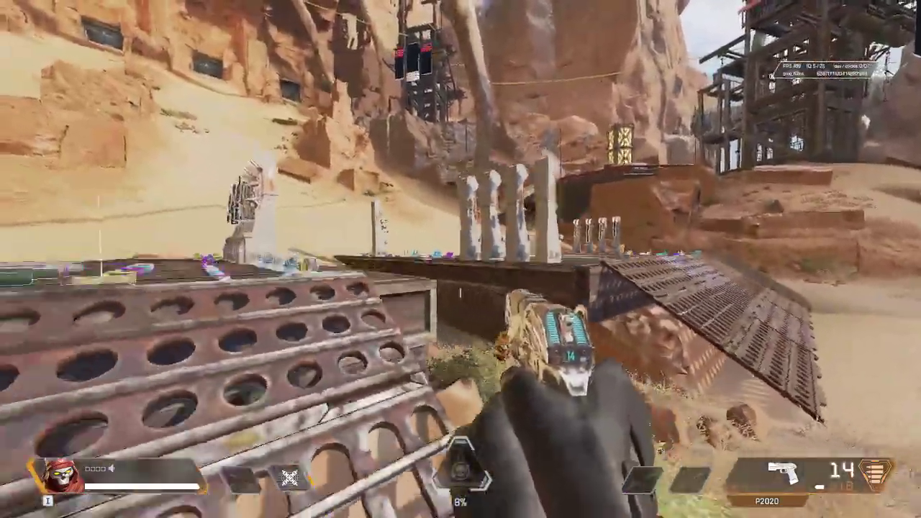
pyautogui.press('w')
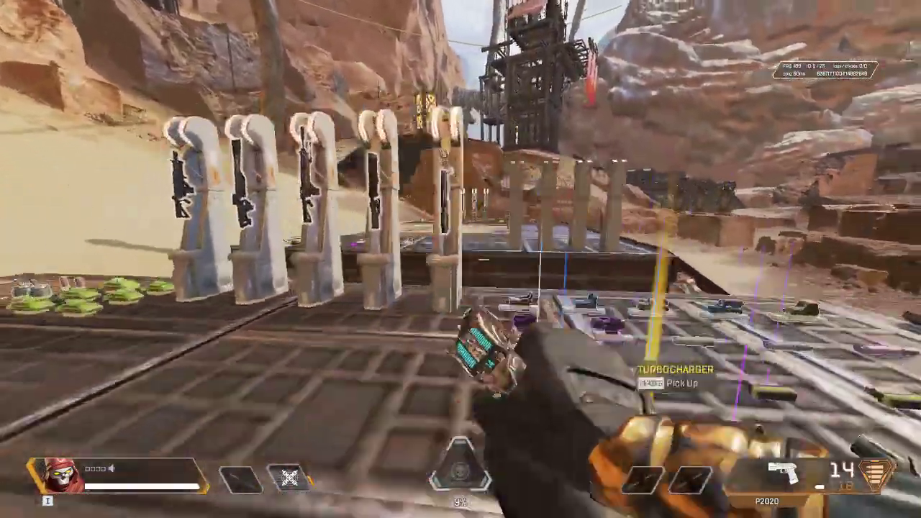
pyautogui.press('s')
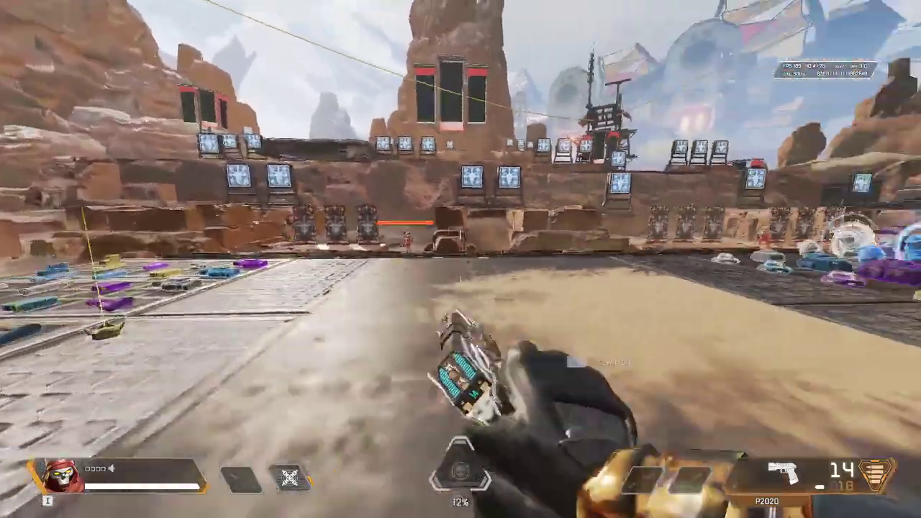
pyautogui.press('w')
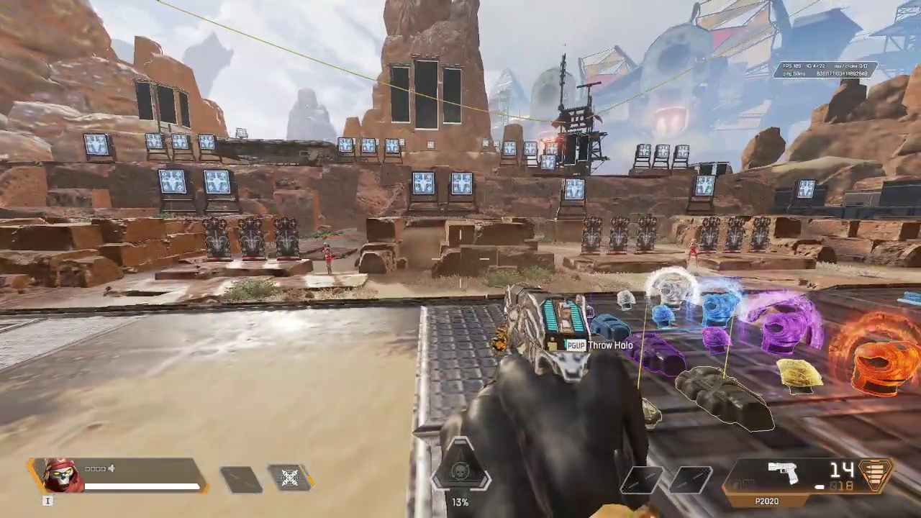